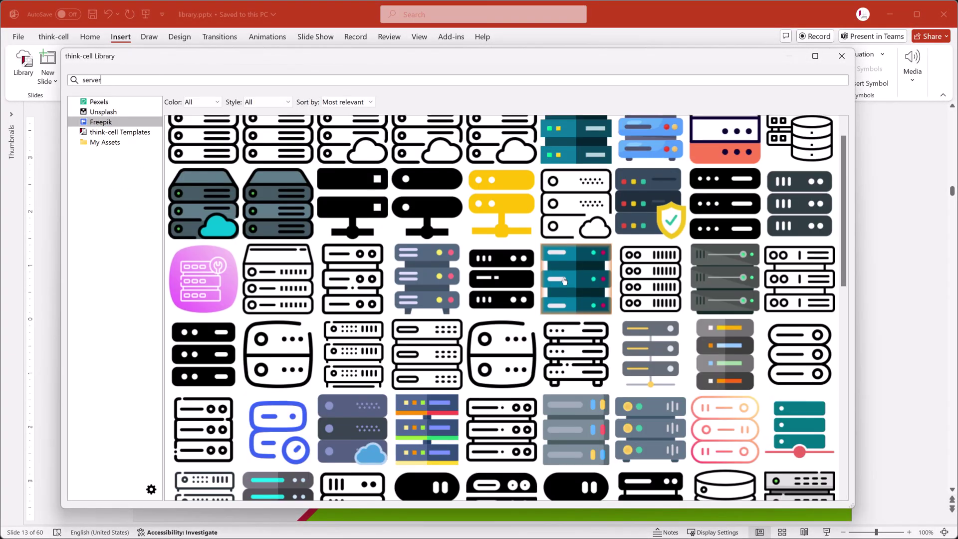
# Browse My Assets in the think-cell Library, then bring up Pexels photo results for 'groceries'
pyautogui.scroll(-2, 507, 299)
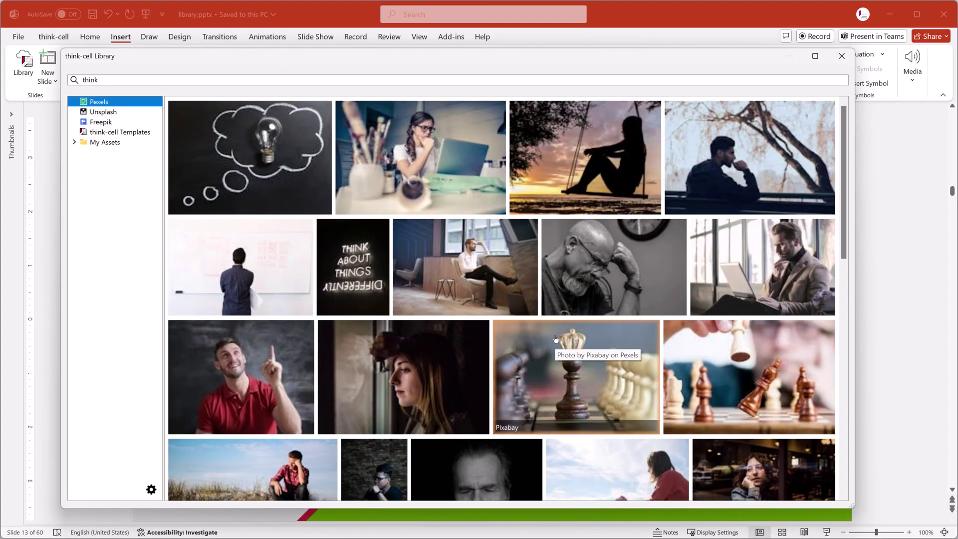
pyautogui.scroll(-2, 556, 340)
pyautogui.scroll(-1, 556, 339)
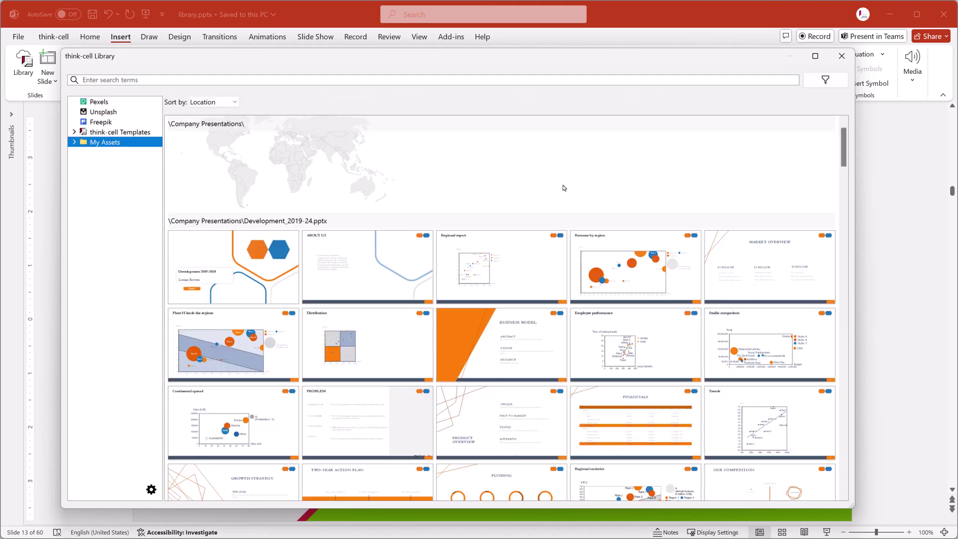
pyautogui.scroll(-2, 564, 186)
pyautogui.scroll(-10, 566, 195)
pyautogui.scroll(-10, 567, 199)
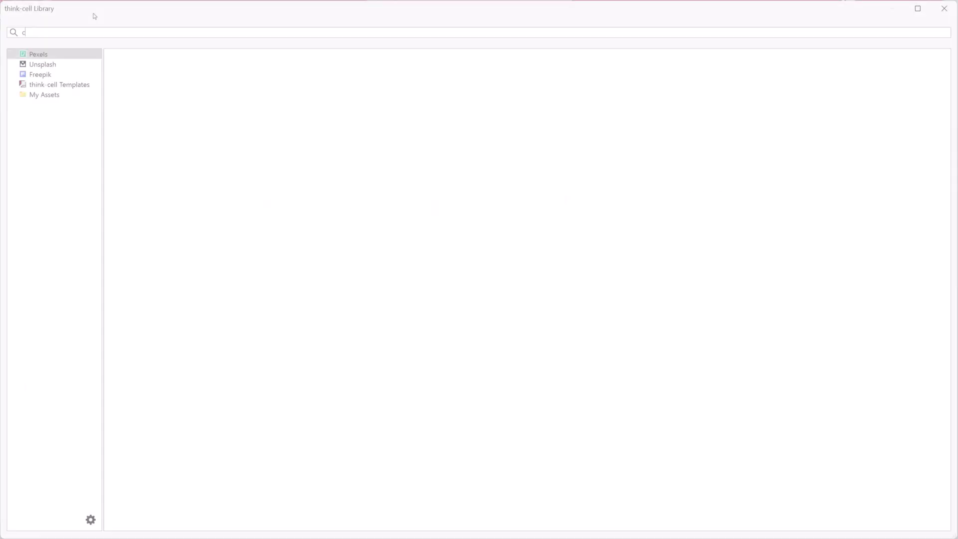
pyautogui.write('comp')
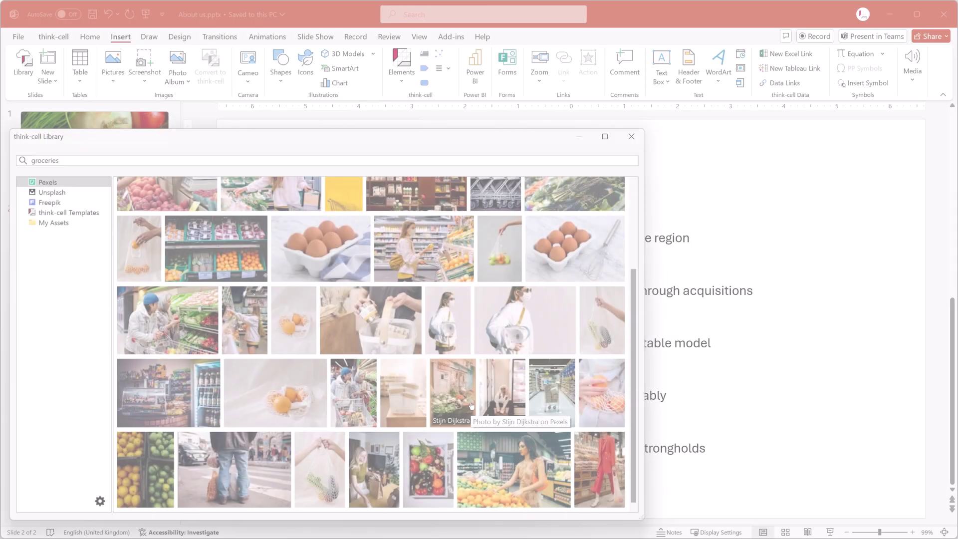
# Drag the grocery bag photo onto the slide, shrink it to the title line and snap it to the guides
pyautogui.scroll(2, 472, 405)
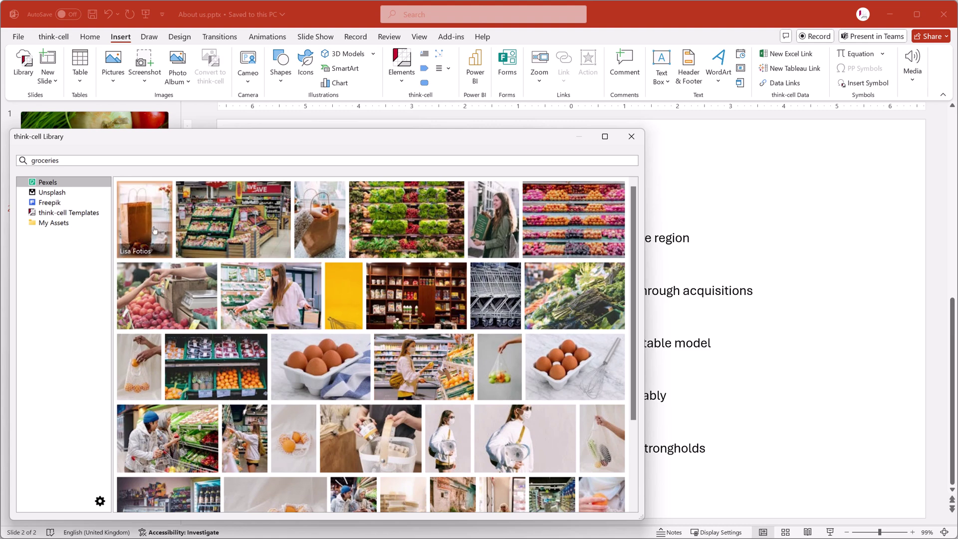
pyautogui.moveTo(149, 230); pyautogui.dragTo(875, 438)
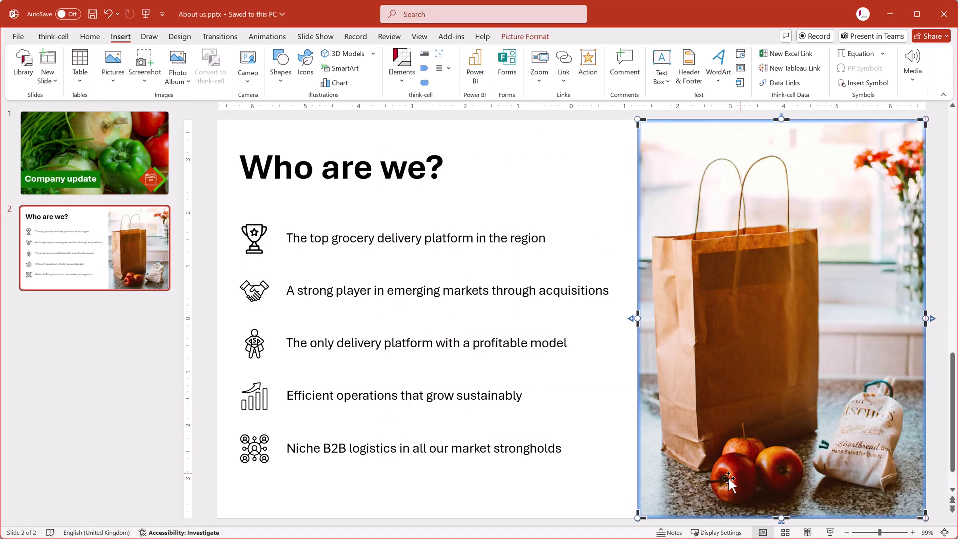
pyautogui.moveTo(638, 119); pyautogui.dragTo(644, 159)
pyautogui.moveTo(798, 374); pyautogui.dragTo(788, 358)
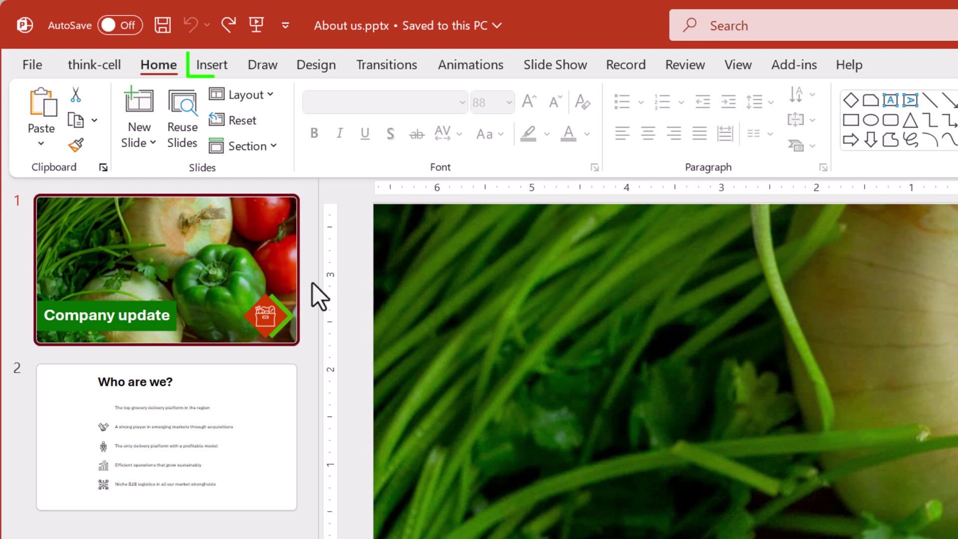
pyautogui.click(215, 65)
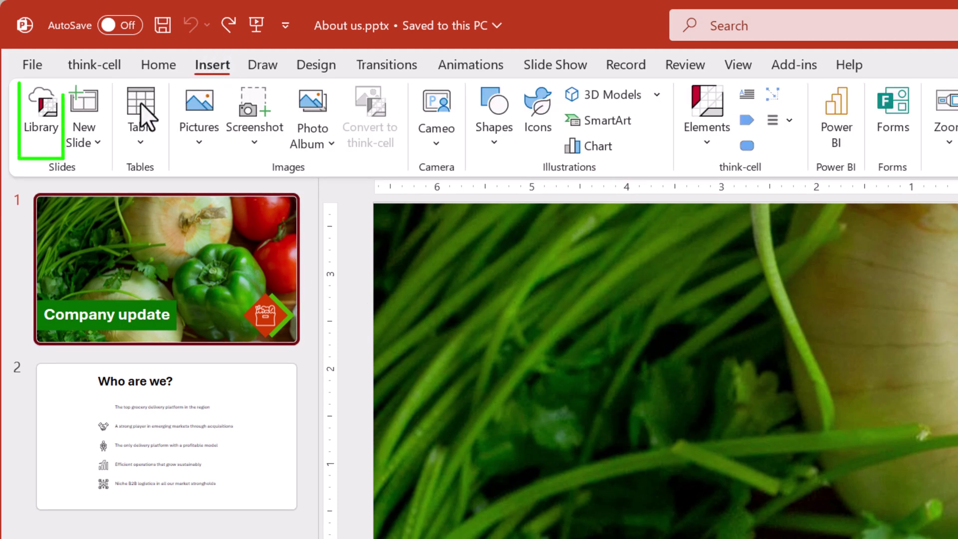
pyautogui.click(40, 152)
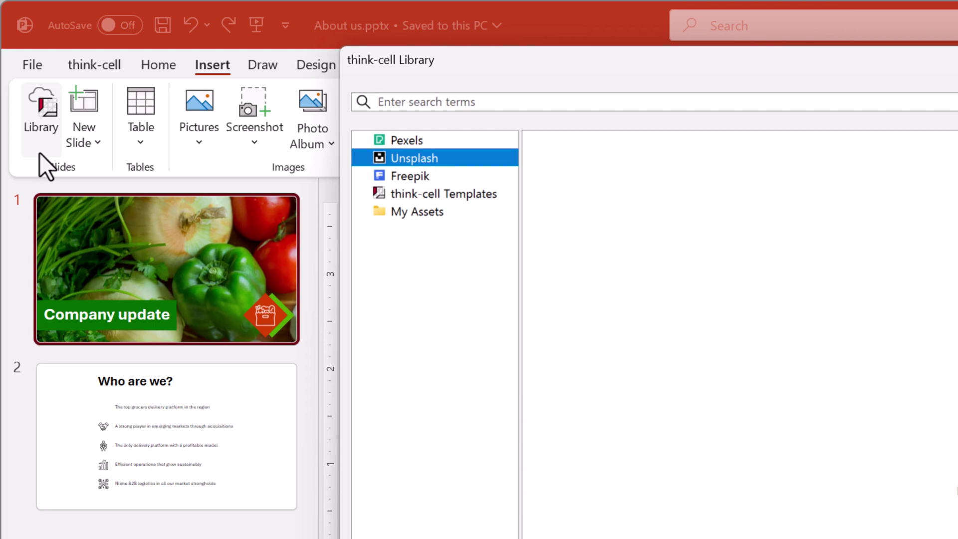
pyautogui.click(410, 141)
pyautogui.click(421, 102)
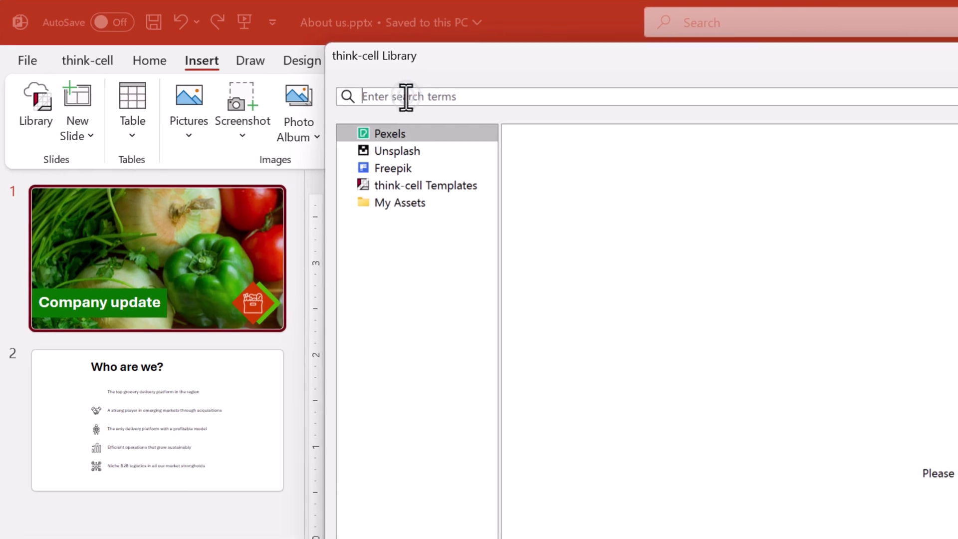
pyautogui.write('g')
pyautogui.write('roceri')
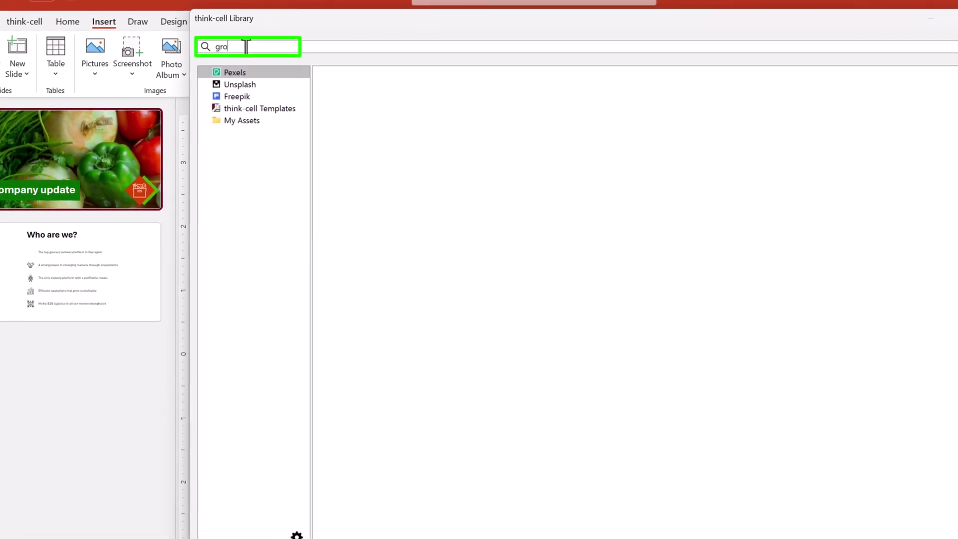
pyautogui.write('es')
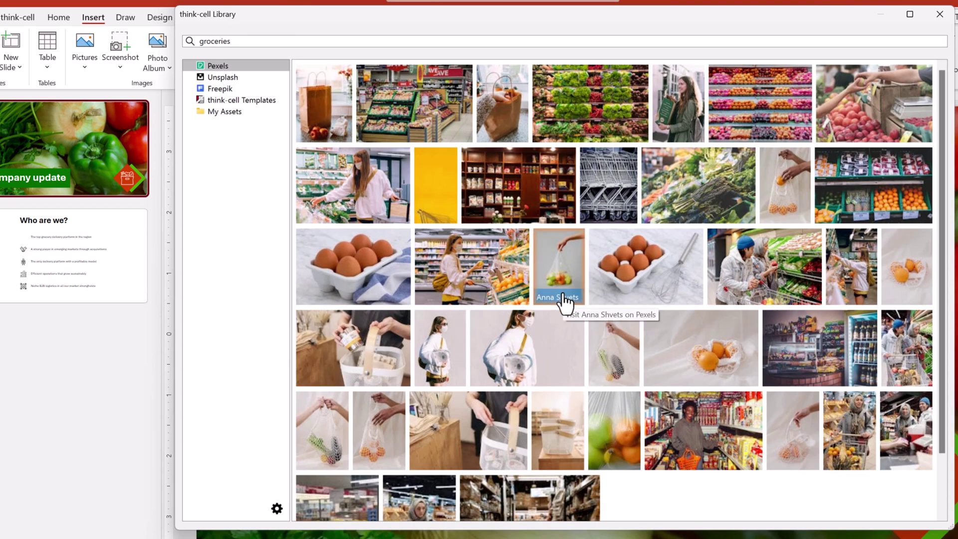
pyautogui.keyDown('ctrl'); pyautogui.scroll(3, 564, 300); pyautogui.keyUp('ctrl')
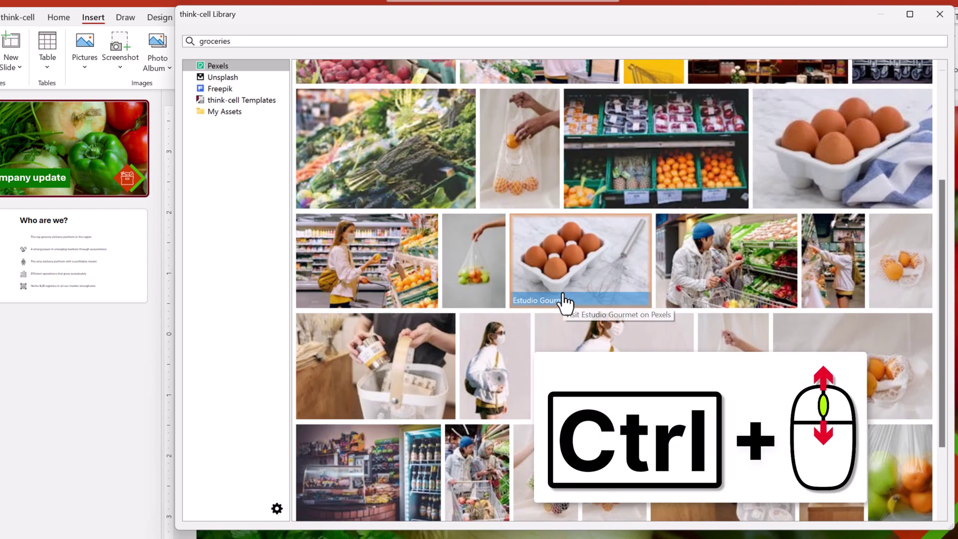
pyautogui.keyDown('ctrl'); pyautogui.scroll(3, 564, 301); pyautogui.keyUp('ctrl')
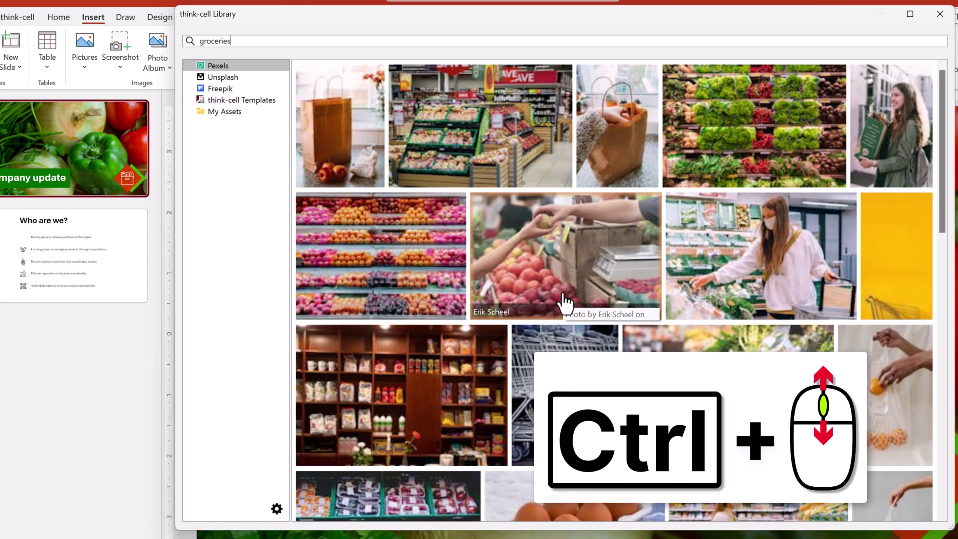
pyautogui.scroll(-3, 563, 302)
pyautogui.scroll(5, 563, 302)
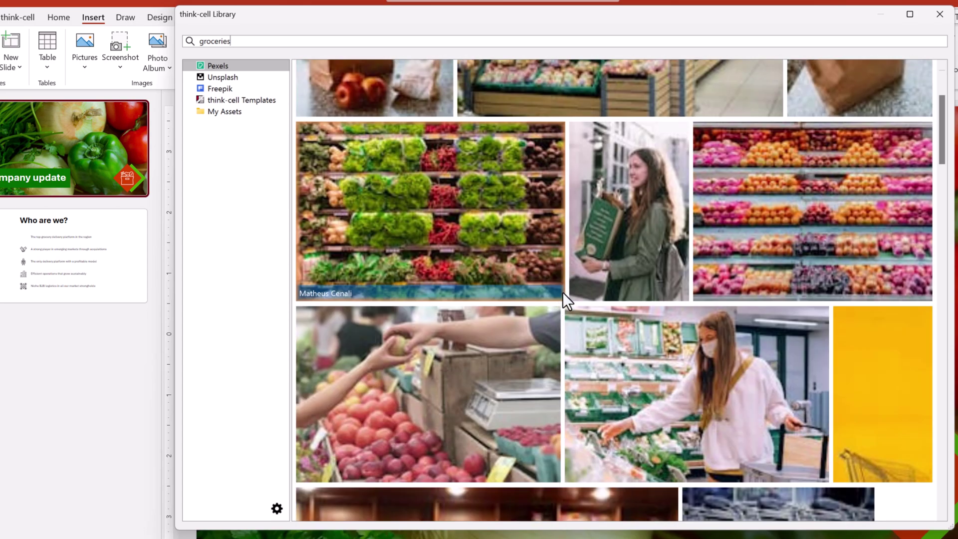
pyautogui.keyDown('ctrl'); pyautogui.scroll(-3, 564, 302); pyautogui.keyUp('ctrl')
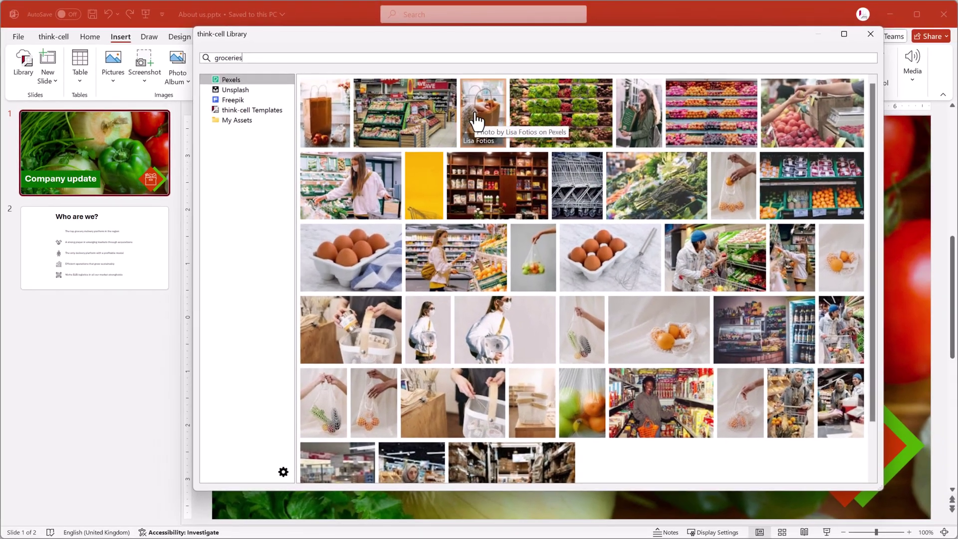
pyautogui.press('Escape')
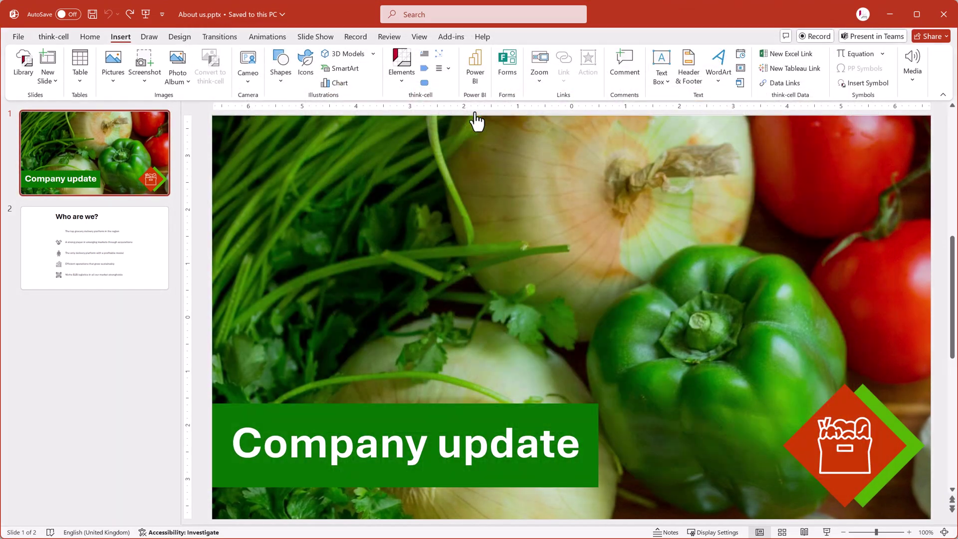
# On the Who are we? slide, begin placing an element and enable Lock Positions by Default
pyautogui.click(381, 117)
pyautogui.click(146, 220)
pyautogui.moveTo(187, 242); pyautogui.dragTo(287, 274)
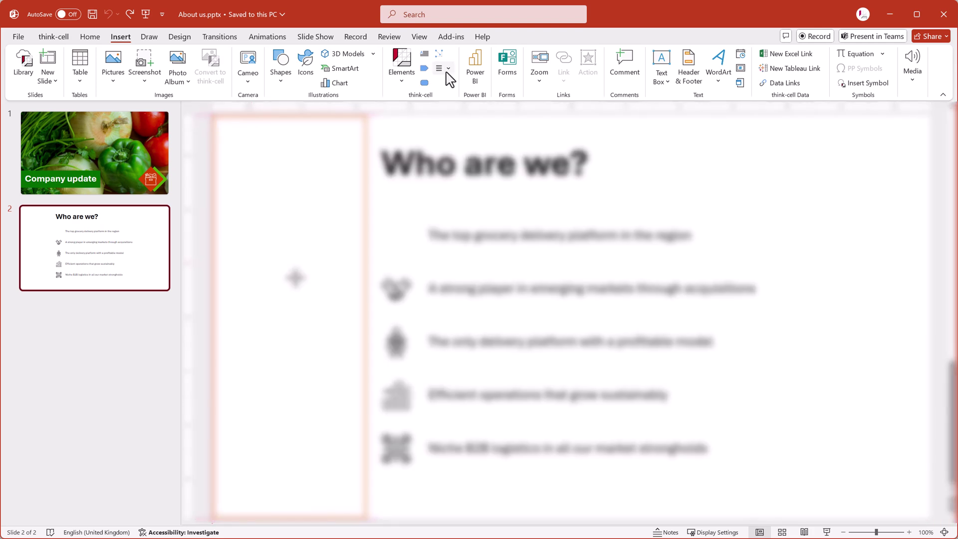
pyautogui.click(442, 69)
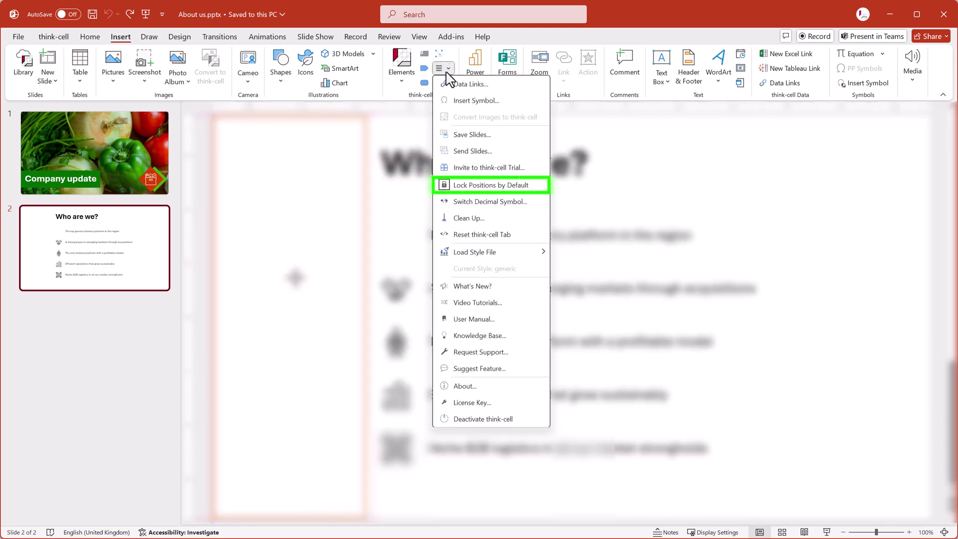
pyautogui.click(445, 76)
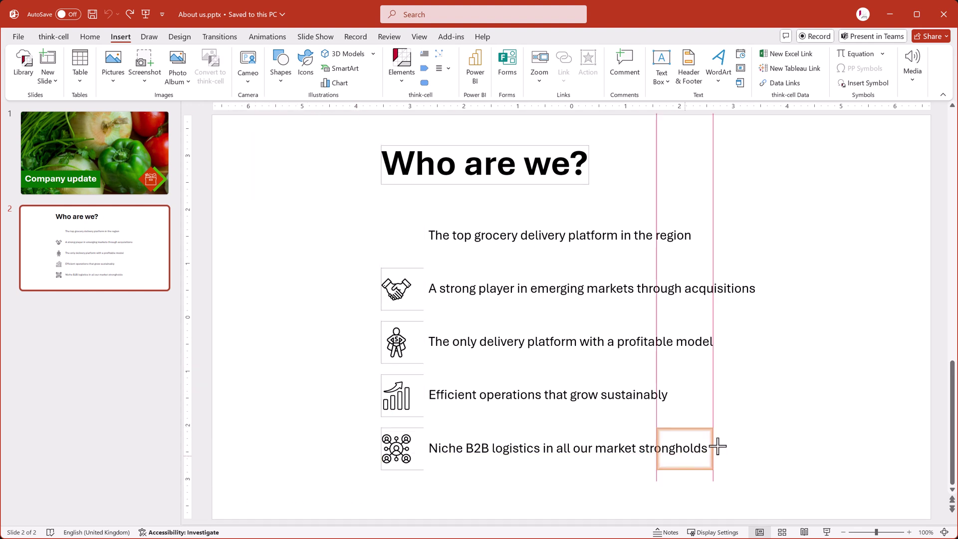
# Drop the grocery bag picture into the empty right area and select everything on the slide
pyautogui.click(892, 469)
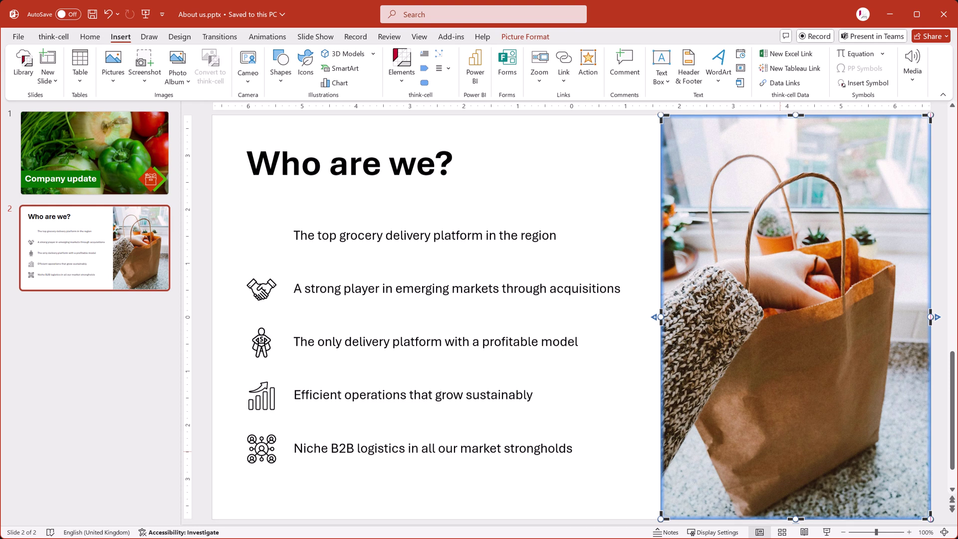
pyautogui.hotkey('ctrl', 'a')
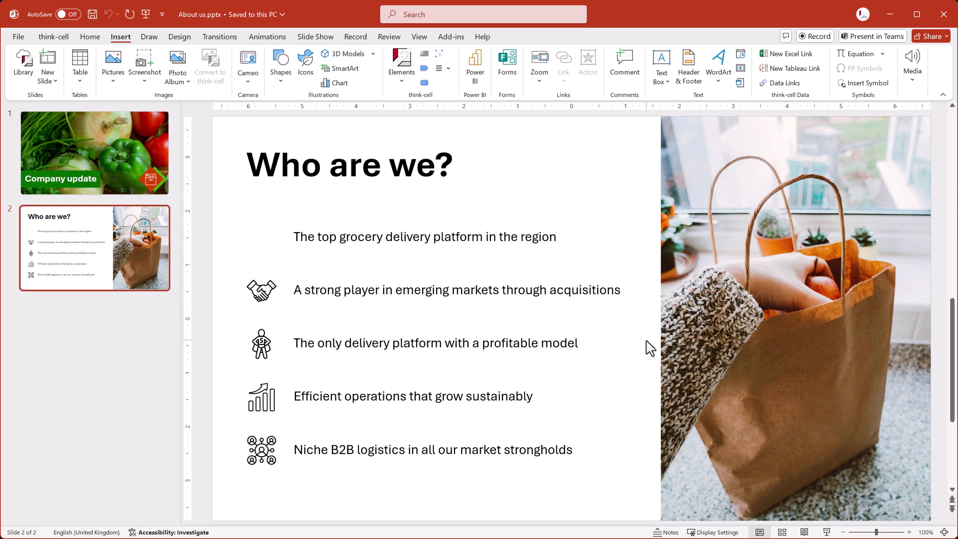
# Swap the picture for the first Pexels grocery thumbnail, the paper bag beside apples
pyautogui.doubleClick(689, 352)
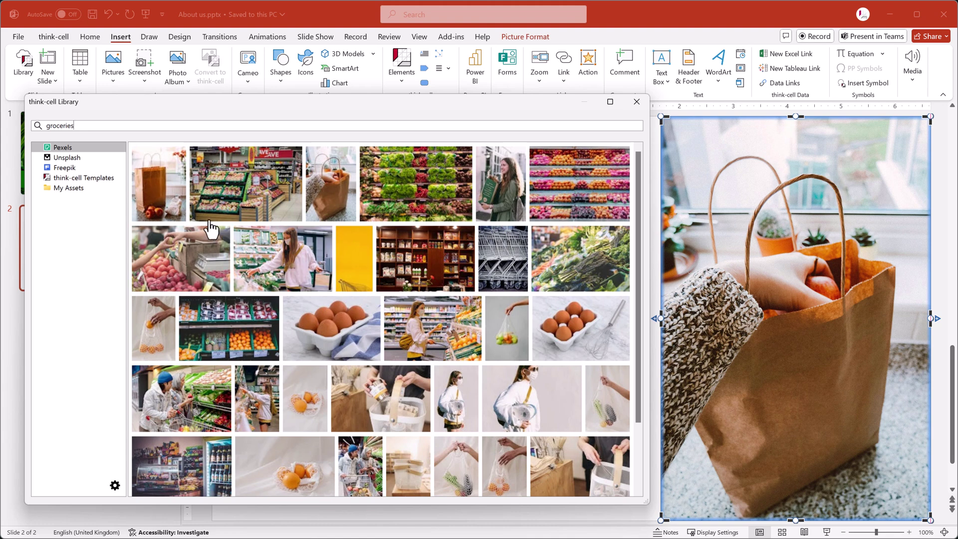
pyautogui.click(156, 206)
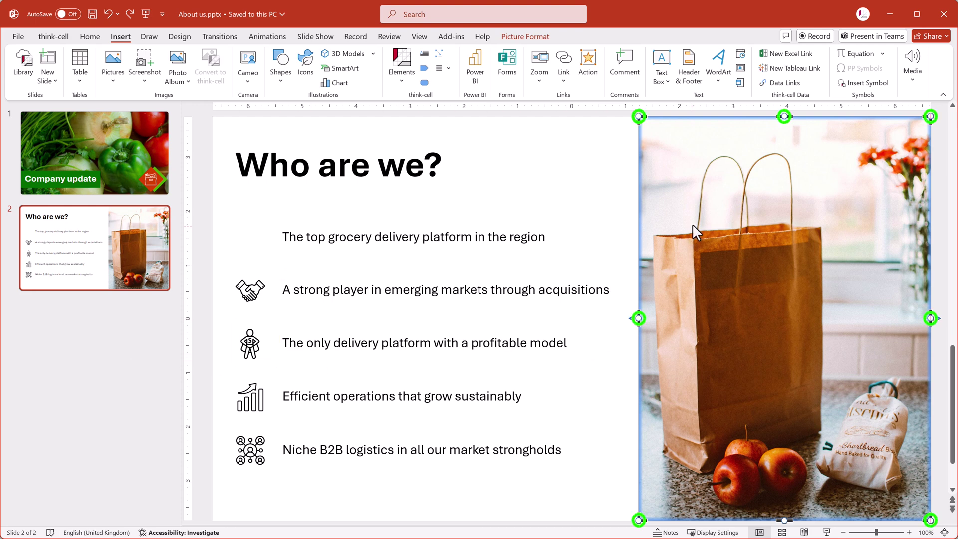
# Resize and reposition the grocery-bag photo, undoing an empty text box placed beside it
pyautogui.moveTo(638, 117); pyautogui.dragTo(686, 176)
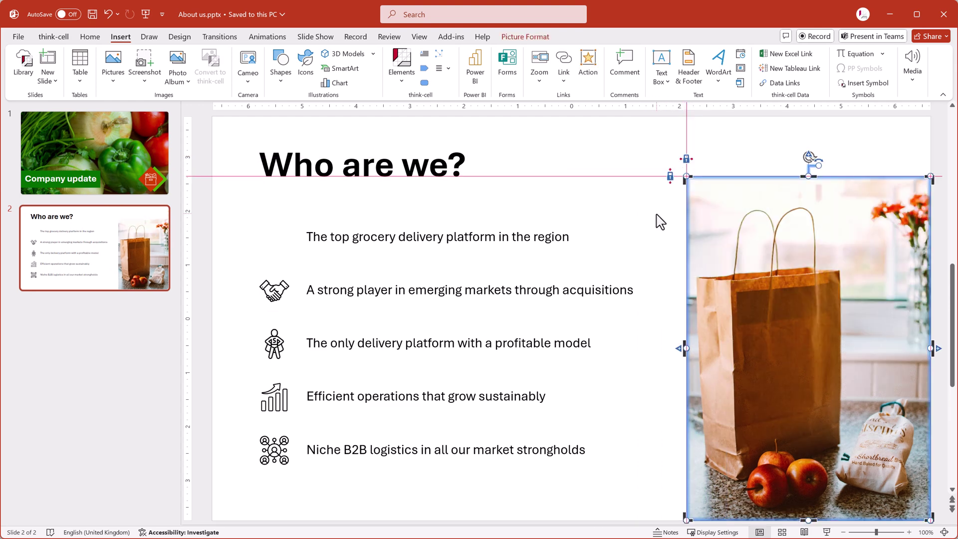
pyautogui.moveTo(786, 306); pyautogui.dragTo(760, 263)
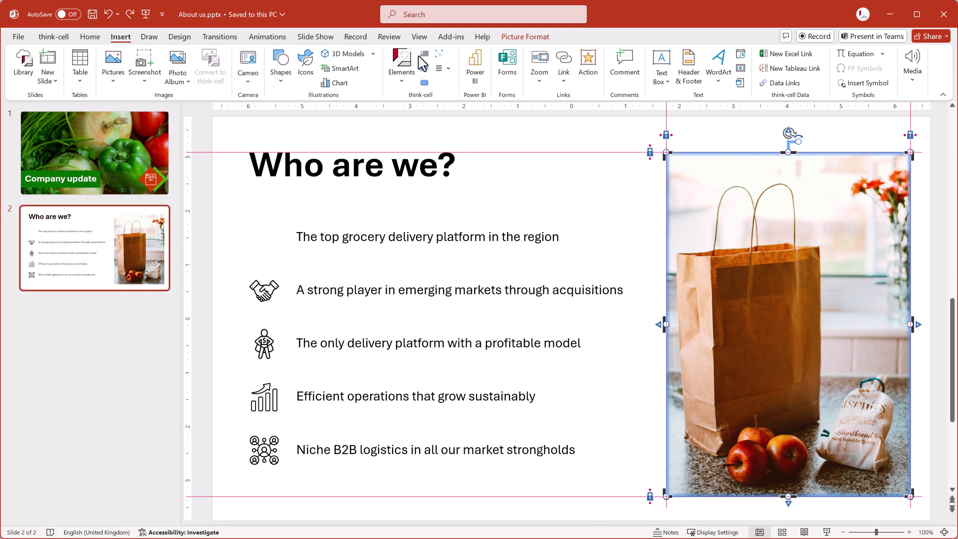
pyautogui.click(422, 57)
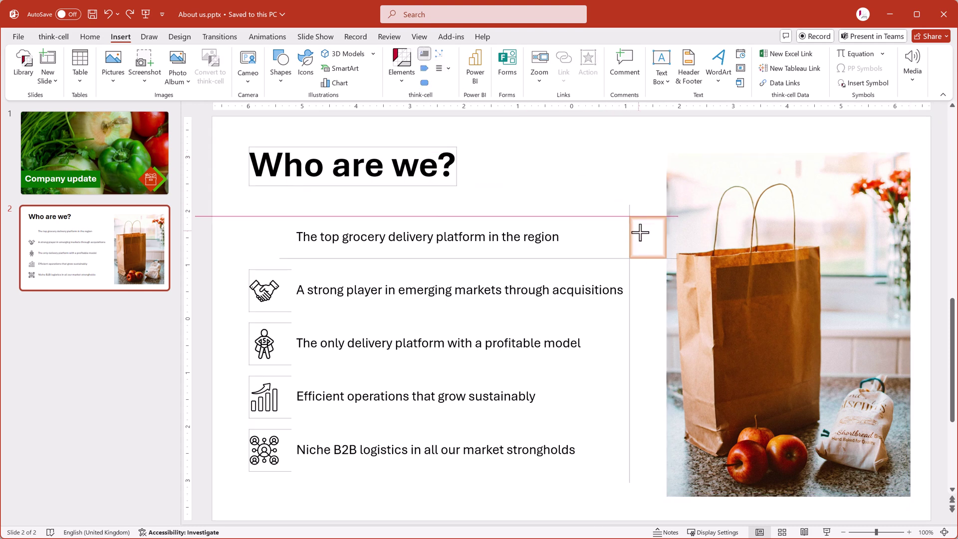
pyautogui.click(654, 268)
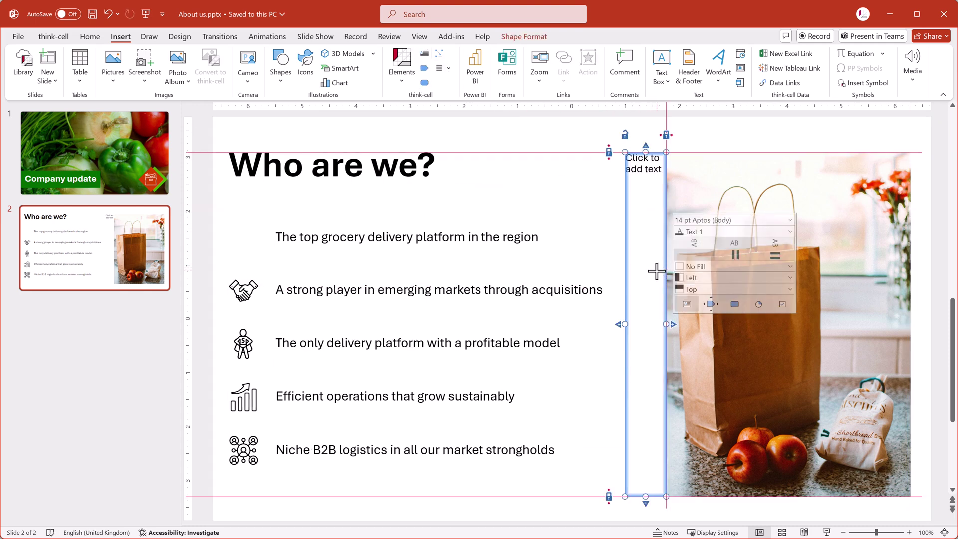
pyautogui.hotkey('ctrl', 'z')
pyautogui.click(748, 299)
pyautogui.moveTo(771, 333); pyautogui.dragTo(892, 313)
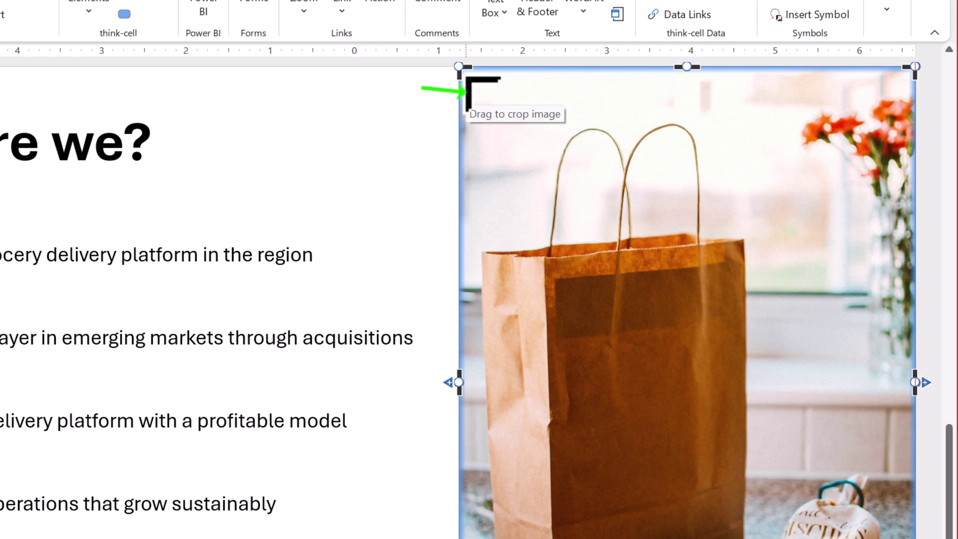
# Crop the photo down to frame the shortbread bag
pyautogui.moveTo(468, 79); pyautogui.dragTo(747, 400)
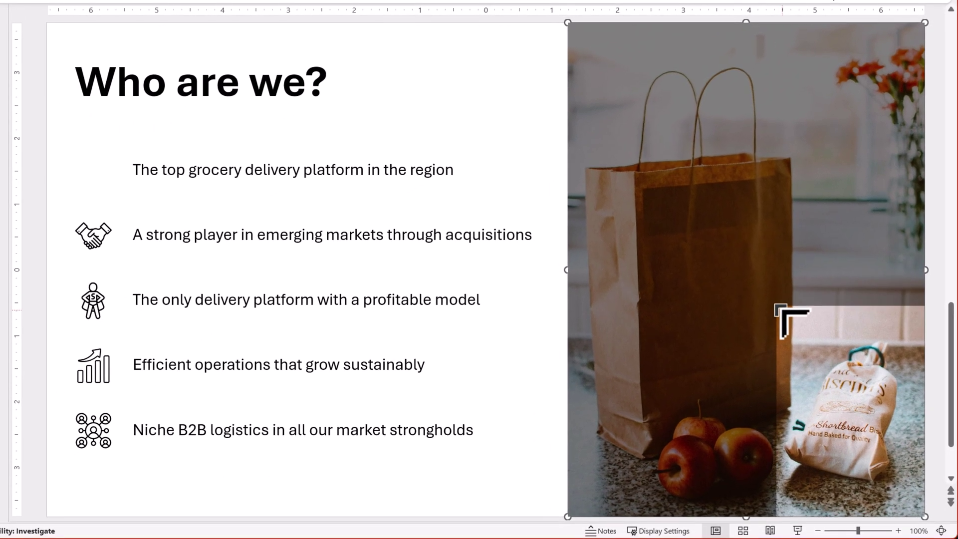
pyautogui.moveTo(781, 322); pyautogui.dragTo(793, 321)
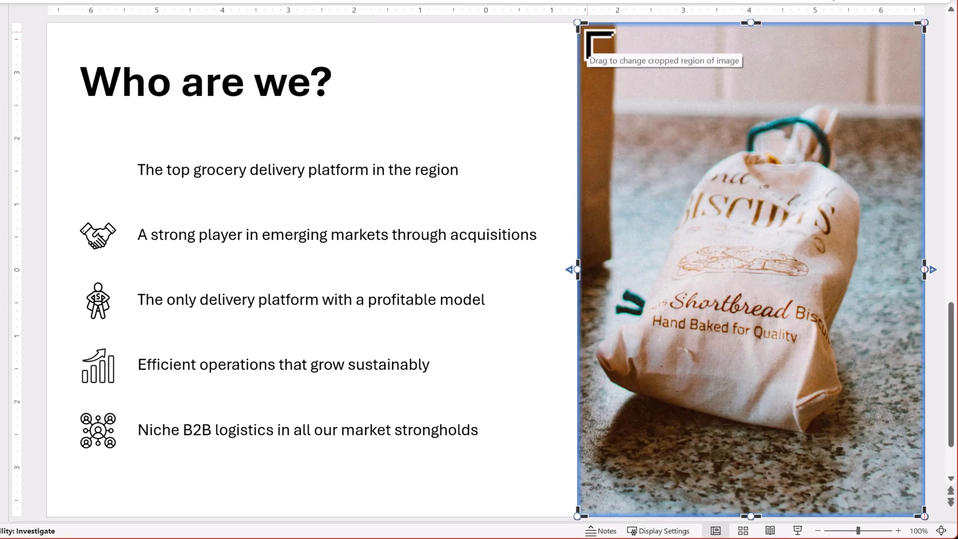
pyautogui.moveTo(578, 23); pyautogui.dragTo(667, 17)
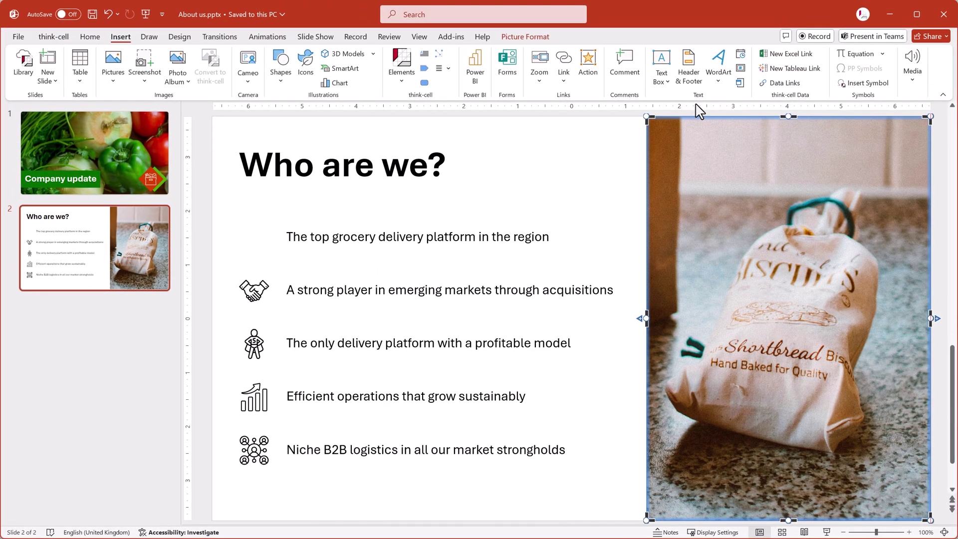
# Reset the picture to its original uncropped image and size with Reset Picture & Size
pyautogui.click(547, 38)
pyautogui.click(253, 87)
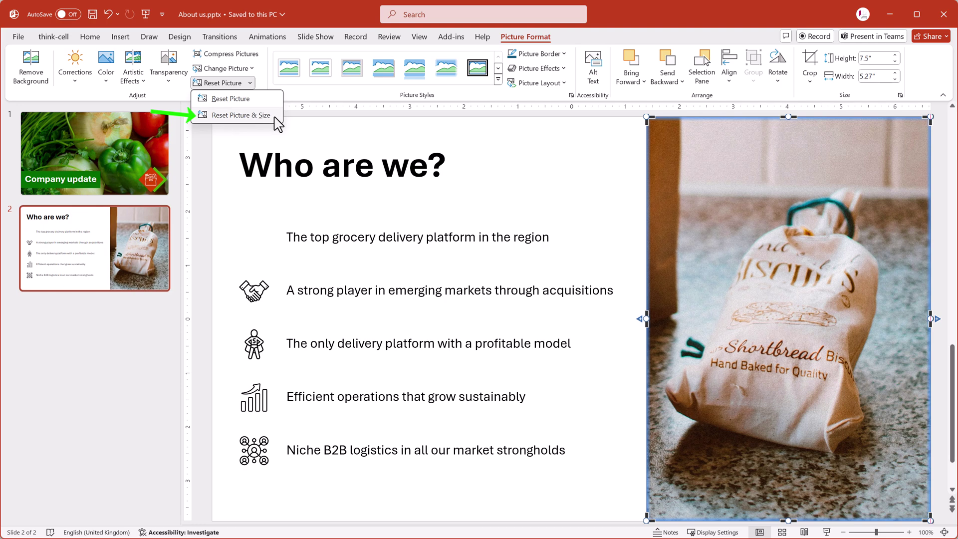
pyautogui.click(273, 117)
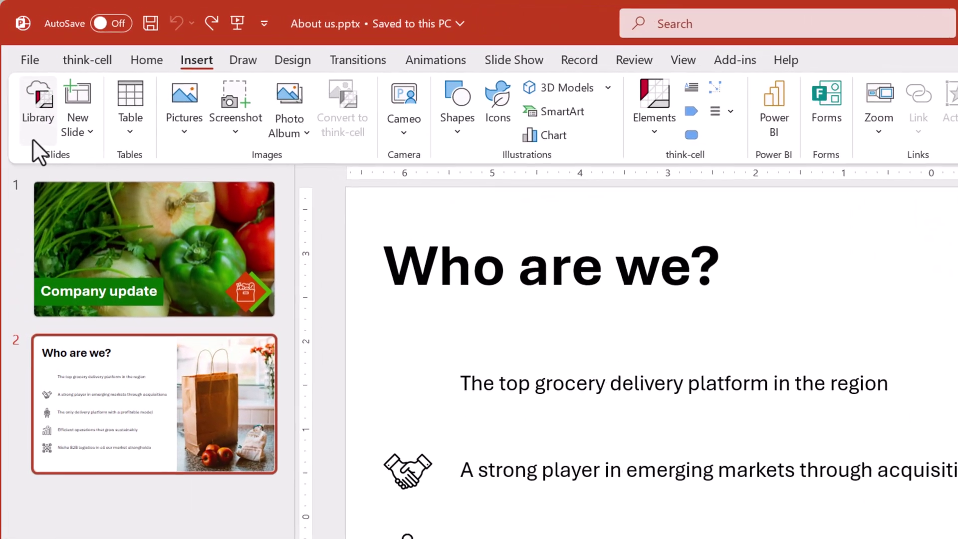
# Open the think-cell Library and search Freepik icons for 'trophy'
pyautogui.click(23, 94)
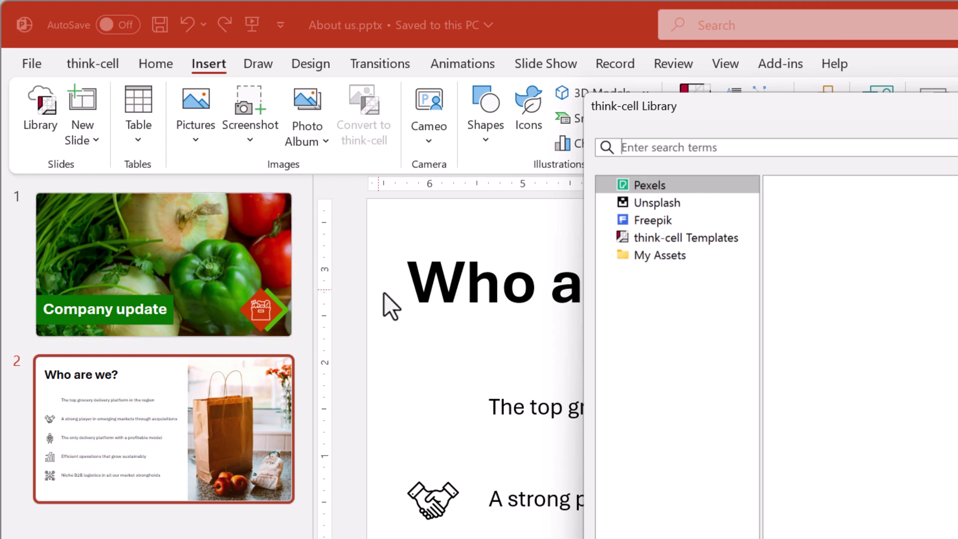
pyautogui.click(682, 222)
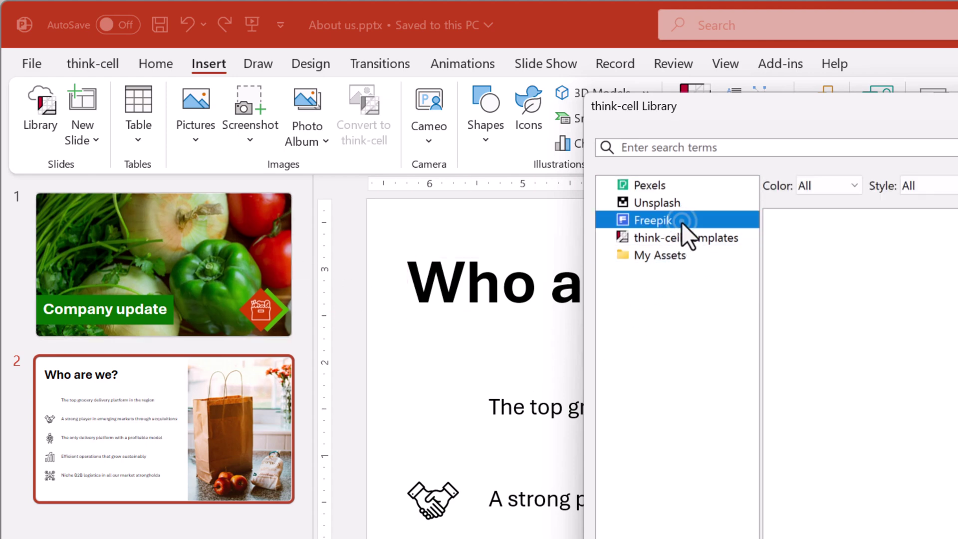
pyautogui.click(687, 146)
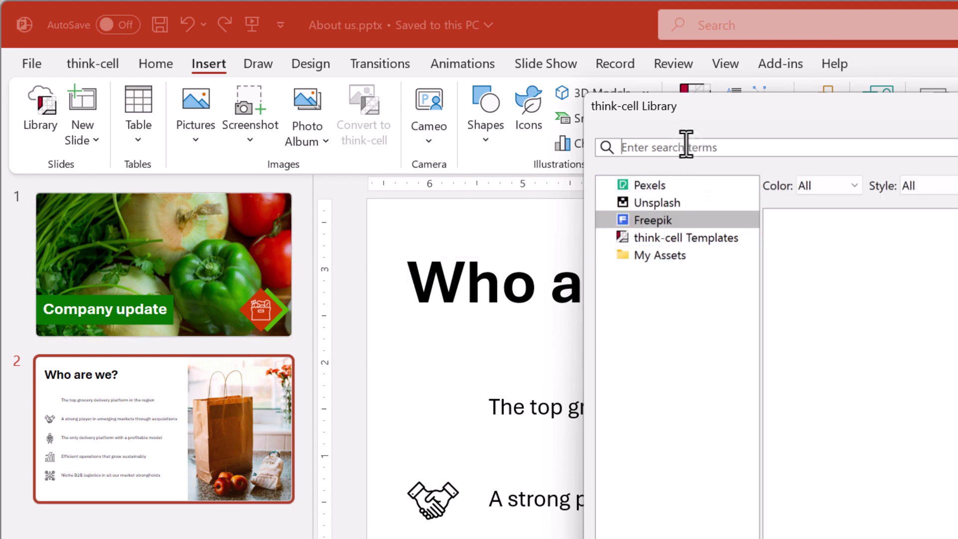
pyautogui.write('trophy')
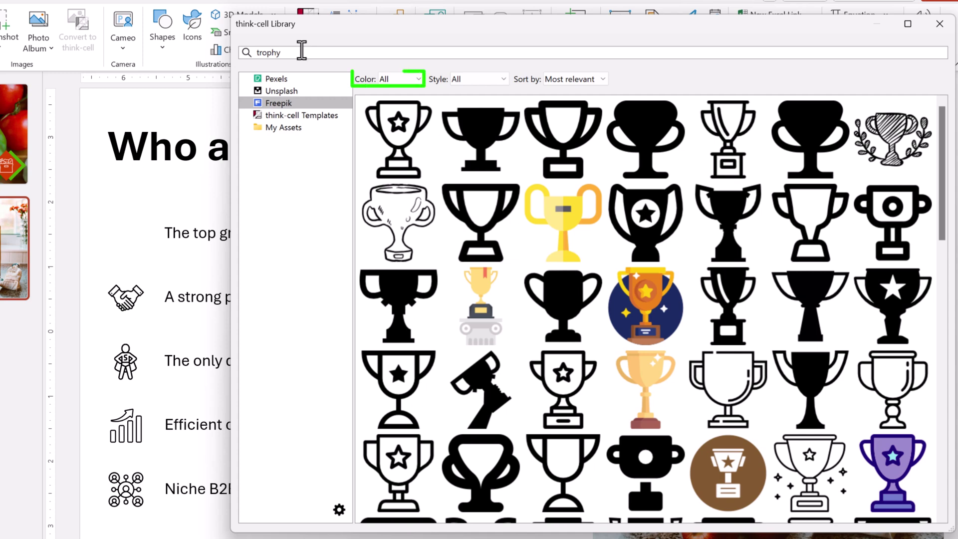
# Try the Color filter as Black, Colors and Gradient, then return it to All
pyautogui.click(420, 76)
pyautogui.click(416, 97)
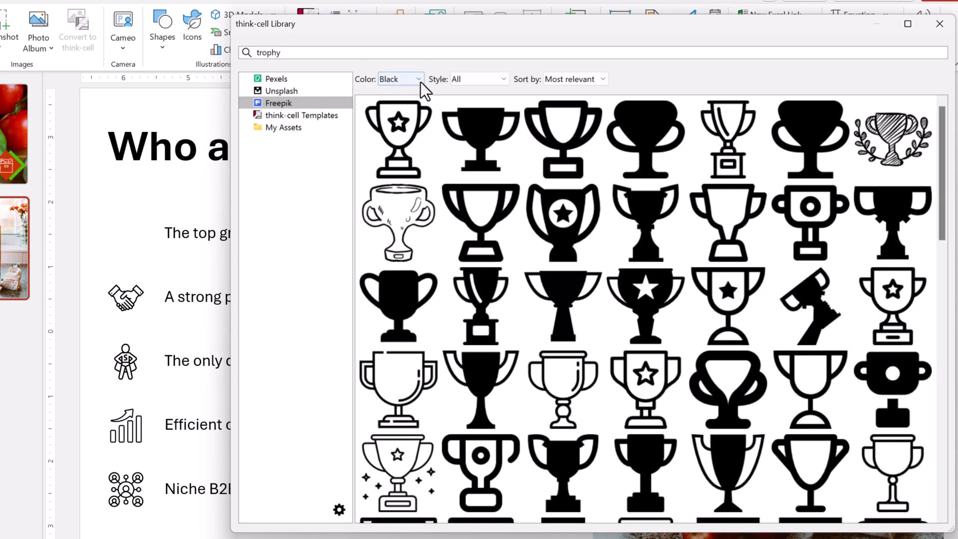
pyautogui.click(421, 82)
pyautogui.click(418, 113)
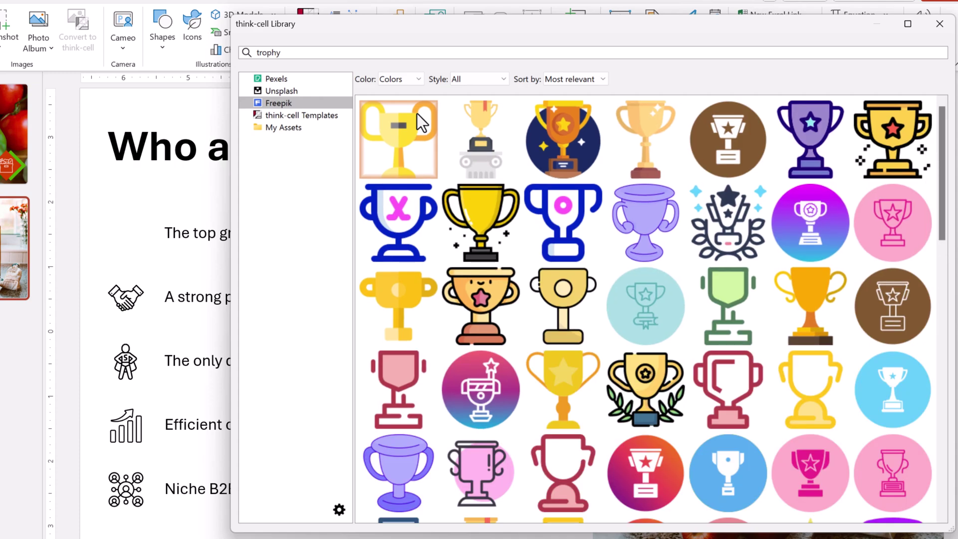
pyautogui.click(418, 79)
pyautogui.click(412, 122)
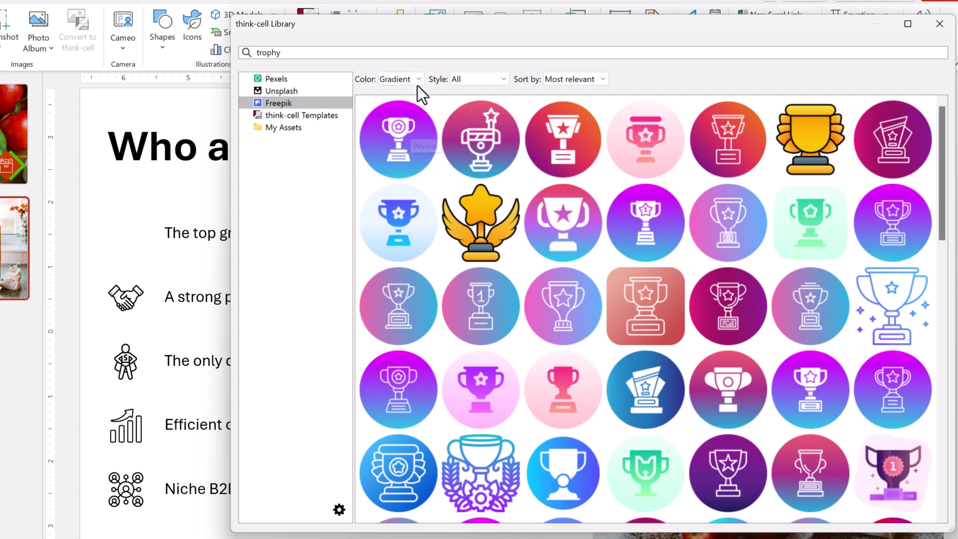
pyautogui.click(416, 82)
pyautogui.click(415, 91)
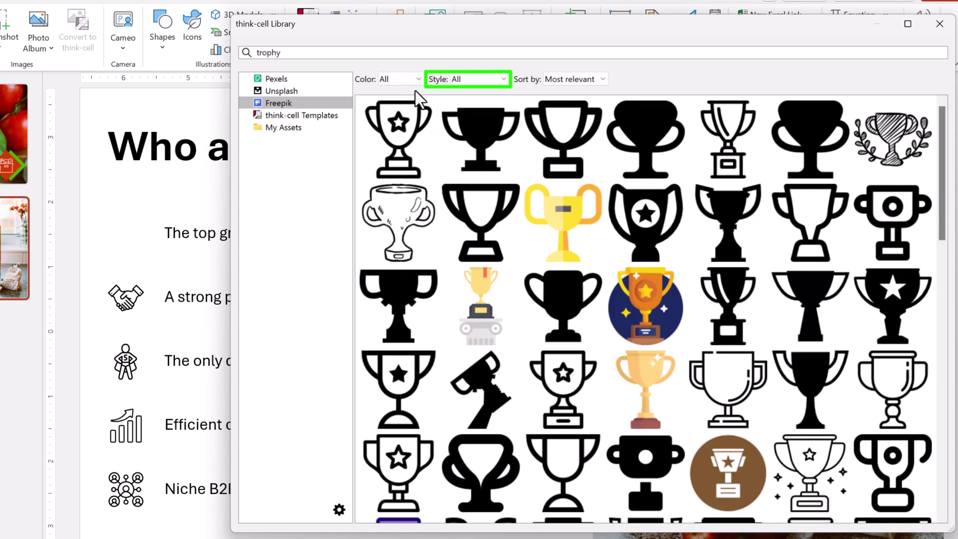
# Try the Style filter as Outline, Fill, Lineal color and Hand drawn, then return it to All
pyautogui.click(503, 80)
pyautogui.click(496, 102)
pyautogui.click(505, 80)
pyautogui.click(495, 112)
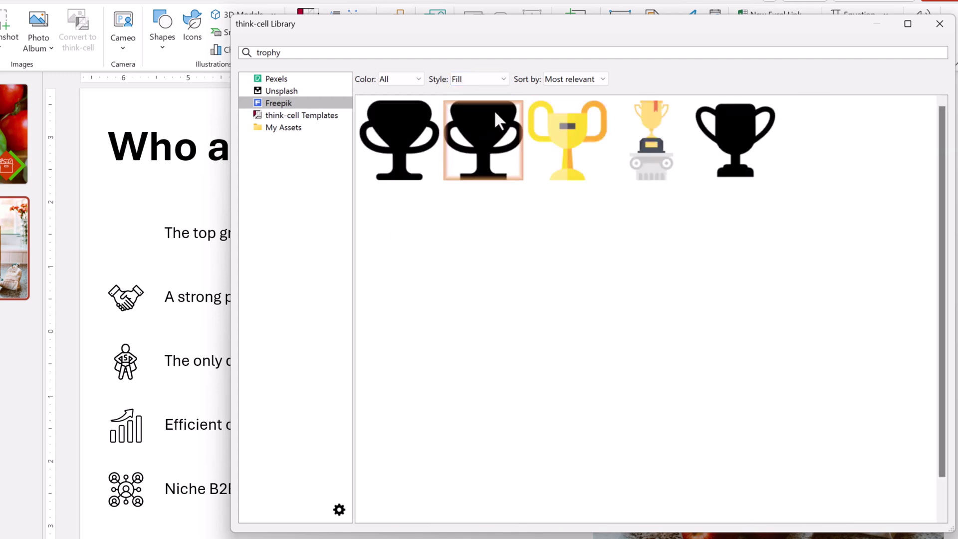
pyautogui.click(503, 80)
pyautogui.click(493, 123)
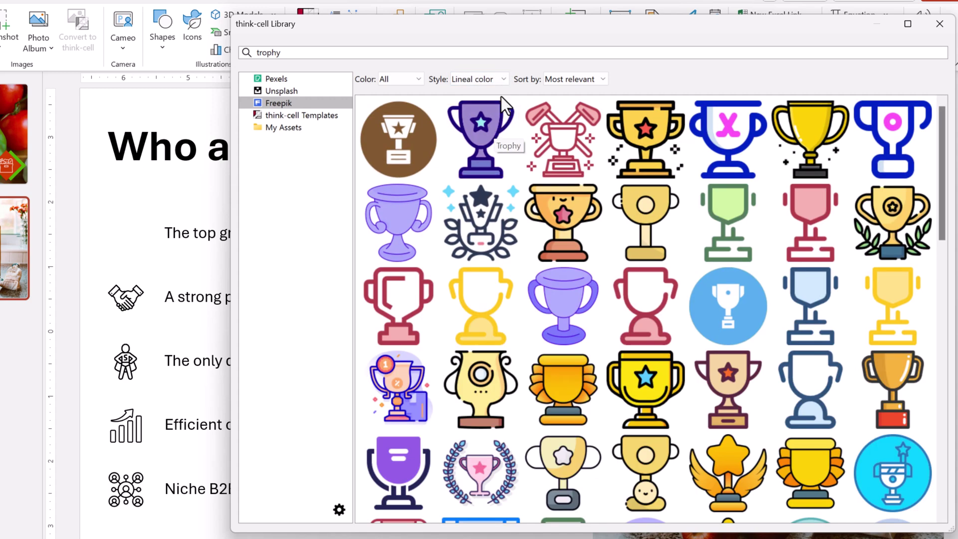
pyautogui.click(503, 80)
pyautogui.click(490, 134)
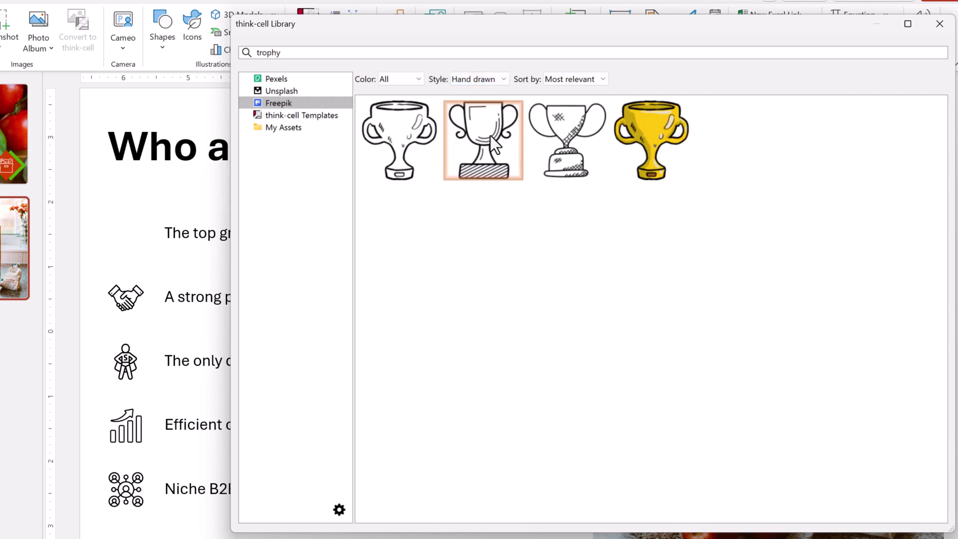
pyautogui.click(501, 80)
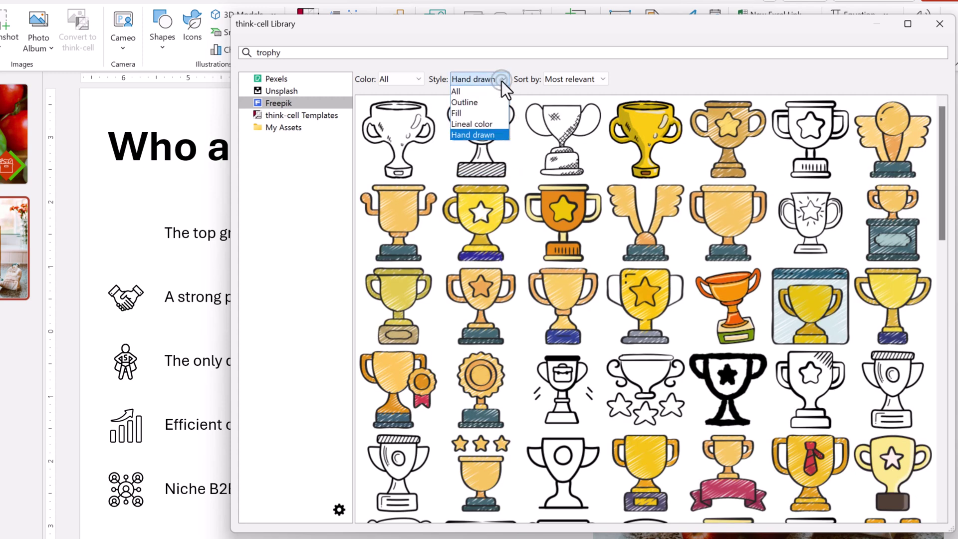
pyautogui.click(500, 90)
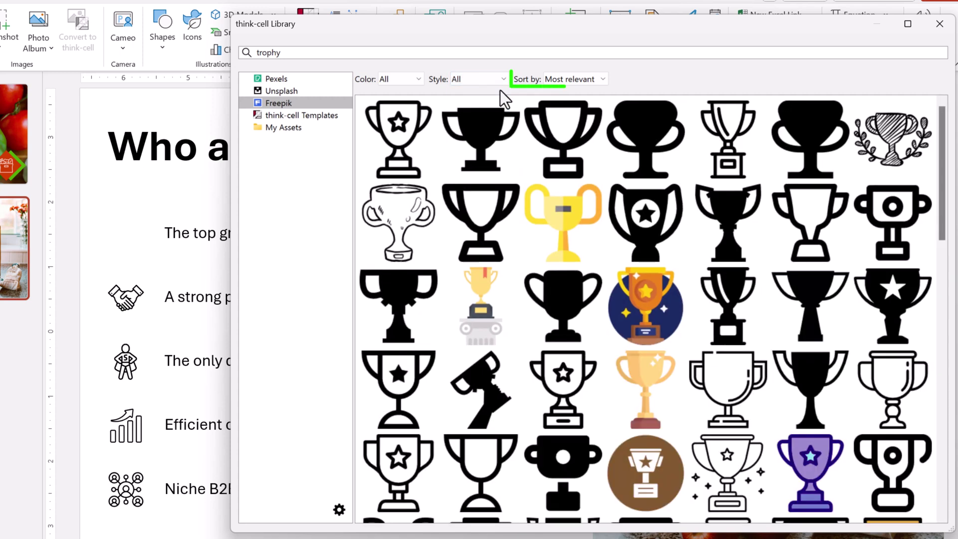
# Sort the trophy results by Recent and filter them to Color Black, Style Outline
pyautogui.click(598, 79)
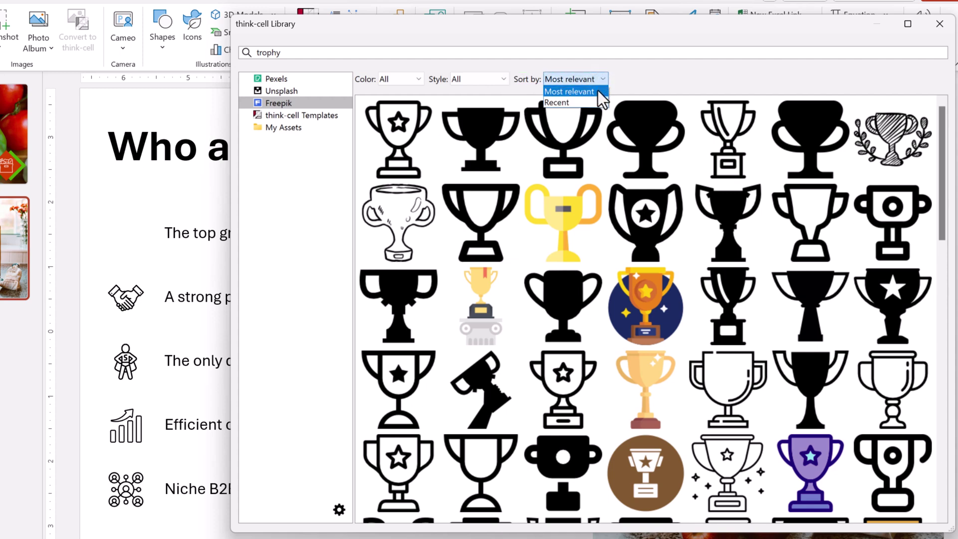
pyautogui.click(594, 103)
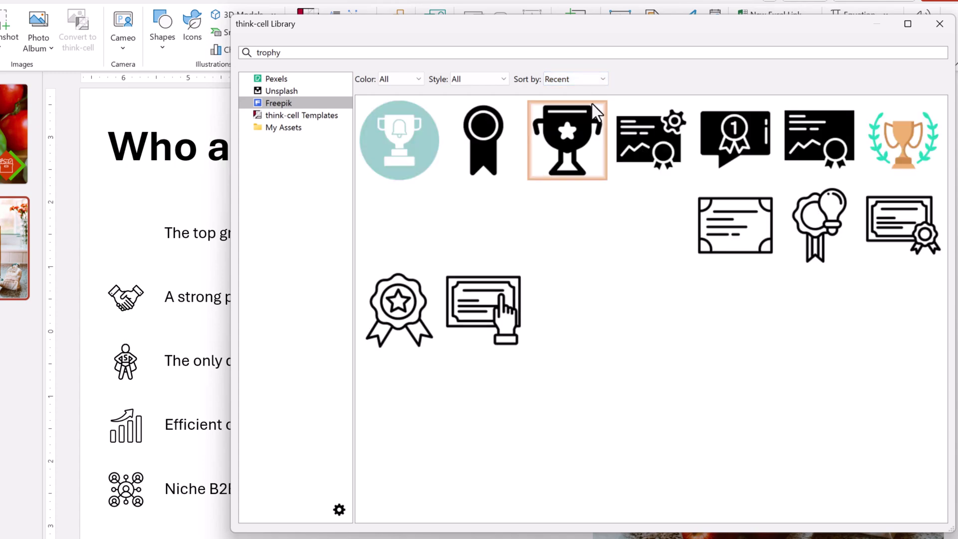
pyautogui.click(418, 79)
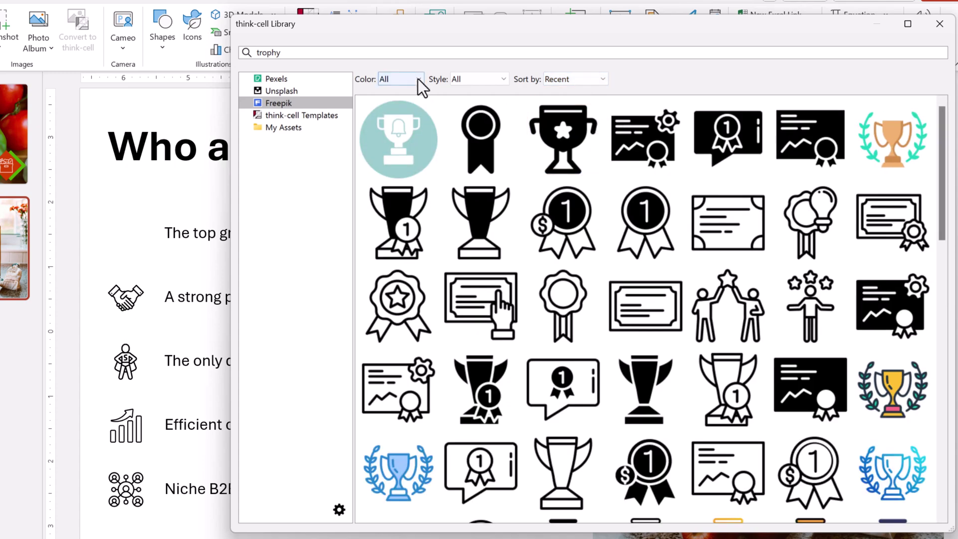
pyautogui.click(417, 102)
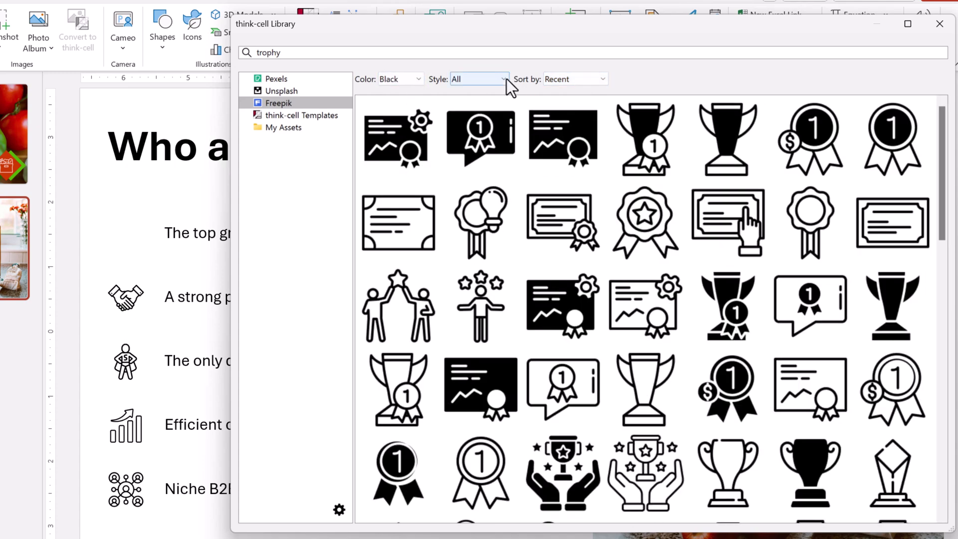
pyautogui.click(505, 79)
pyautogui.click(497, 101)
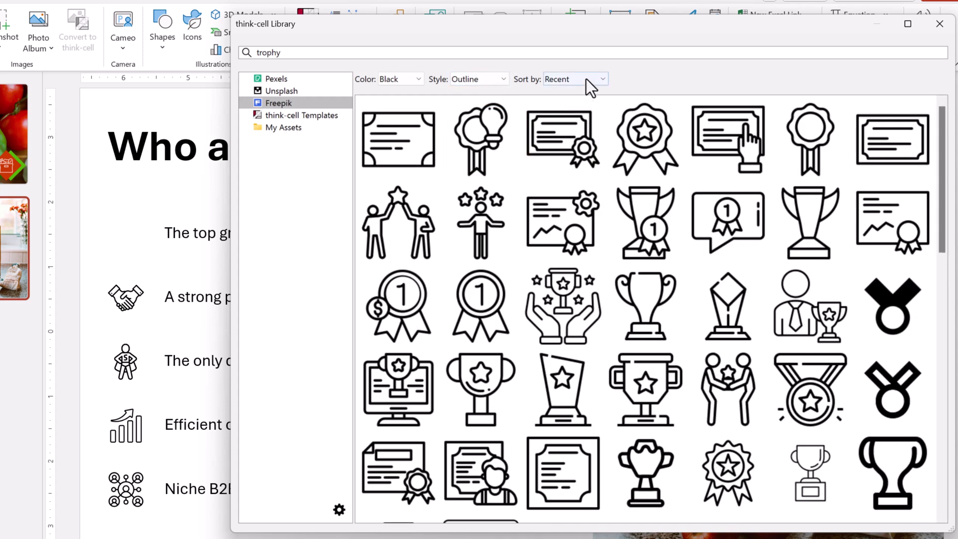